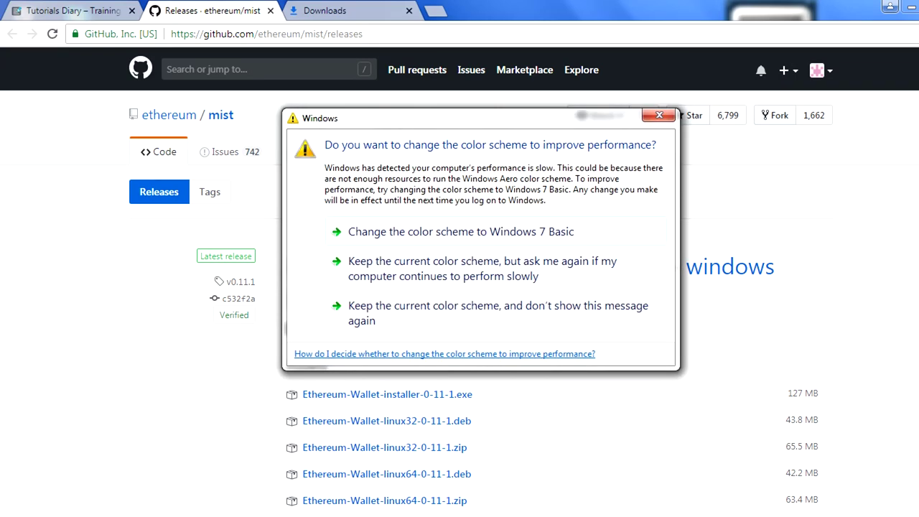
Keep the colour scheme and scroll to the Assets list showing Mist-installer-0-11-1.exe
{"action": "left_click", "coordinate": [553, 309]}
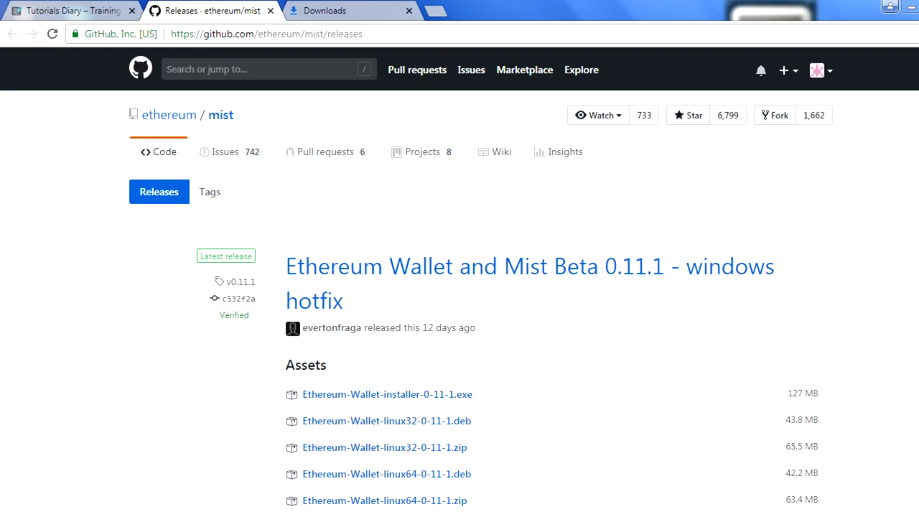
{"action": "scroll", "coordinate": [833, 453], "scroll_direction": "down", "scroll_amount": 5}
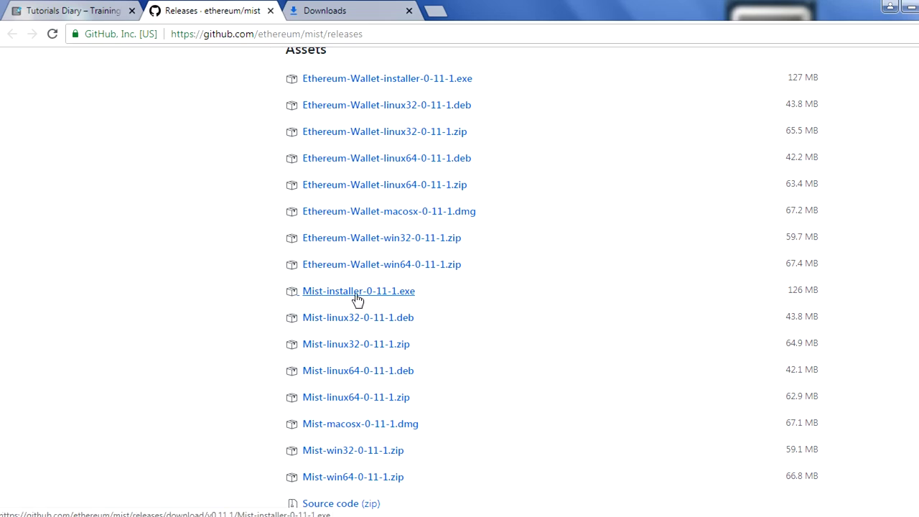
Go to Chrome's Downloads page and run Mist-installer-0-11-1.exe
{"action": "left_click", "coordinate": [326, 16]}
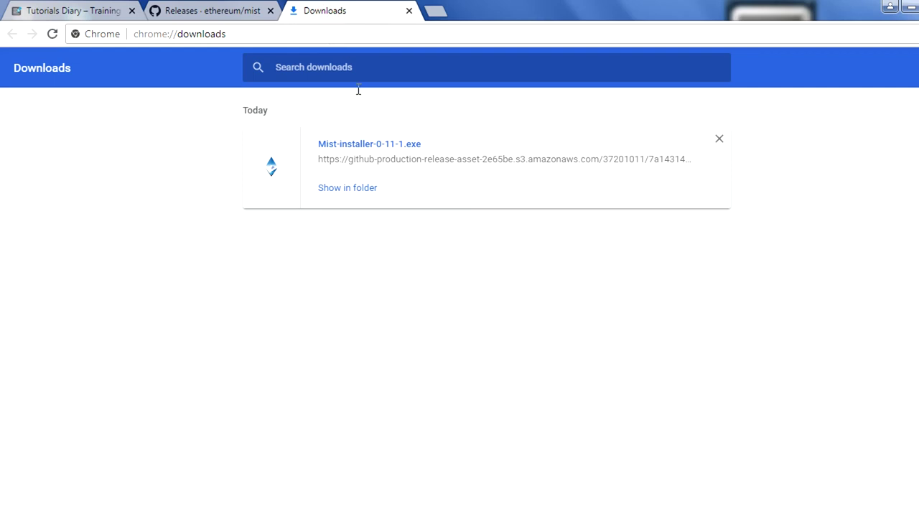
{"action": "left_click", "coordinate": [368, 144]}
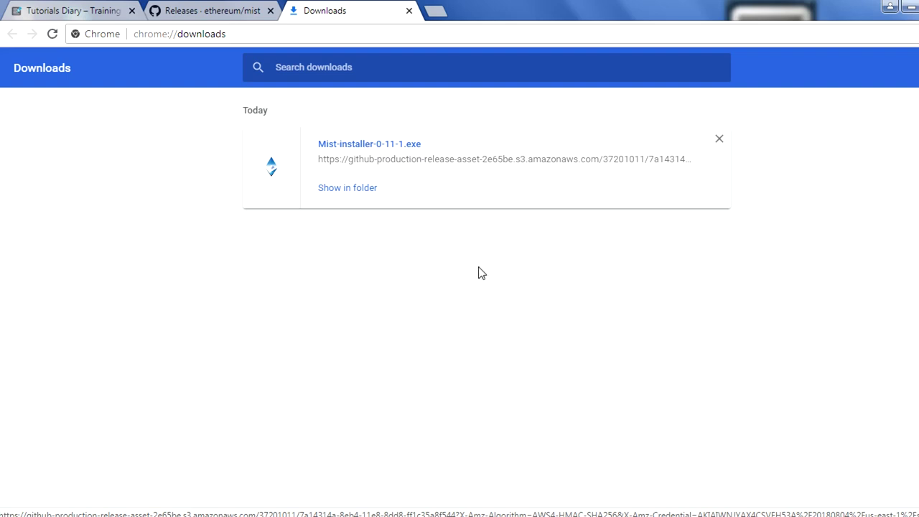
Accept the licence, keep the default folder and data location, install Mist, and close the installer
{"action": "left_click", "coordinate": [390, 151]}
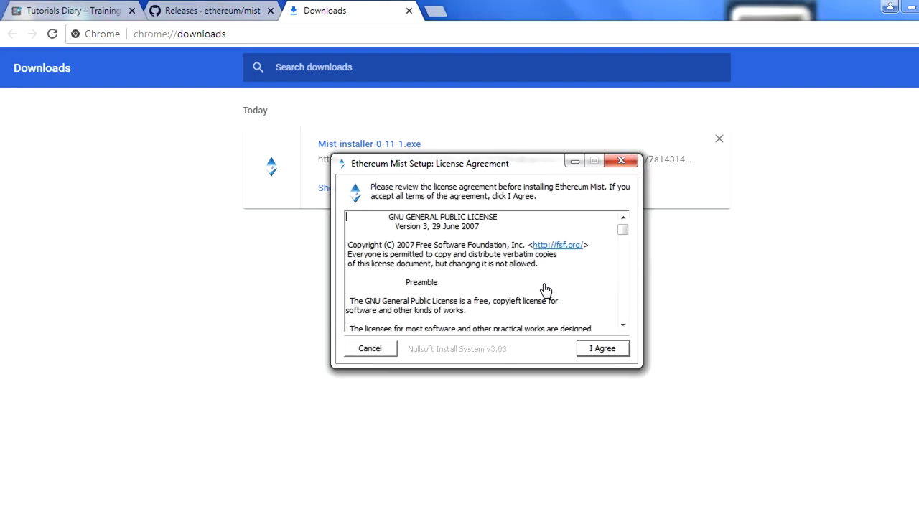
{"action": "left_click", "coordinate": [602, 348]}
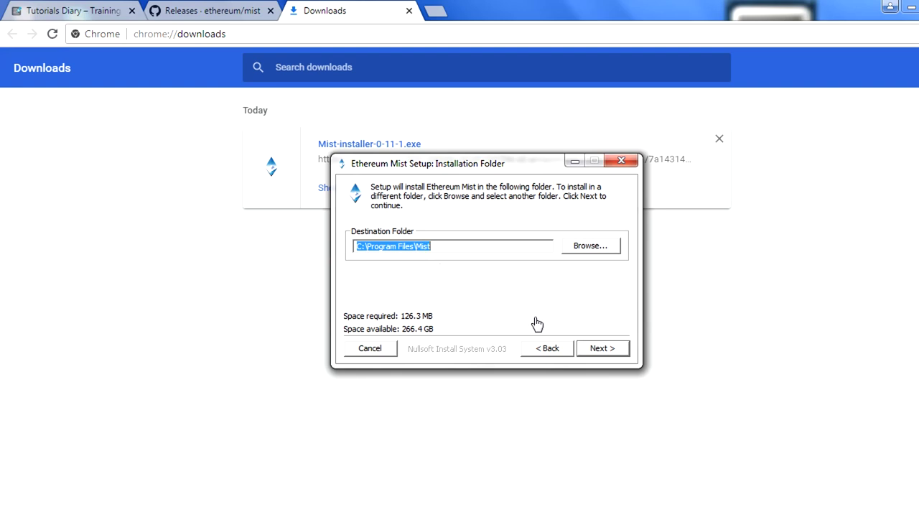
{"action": "left_click", "coordinate": [607, 352]}
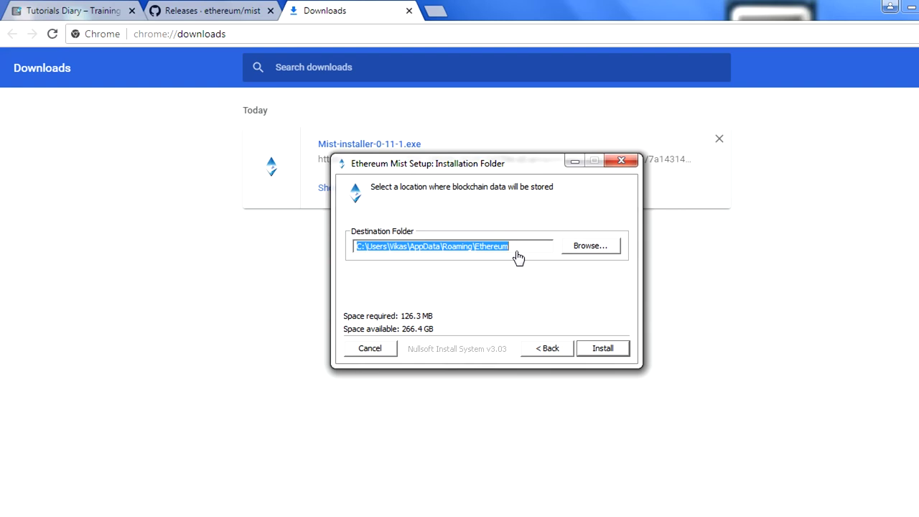
{"action": "left_click", "coordinate": [603, 350]}
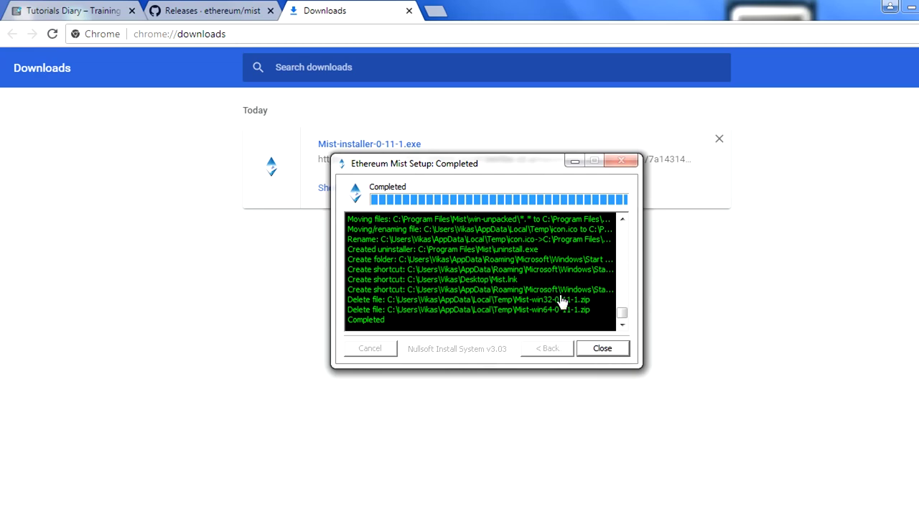
{"action": "left_click", "coordinate": [602, 350]}
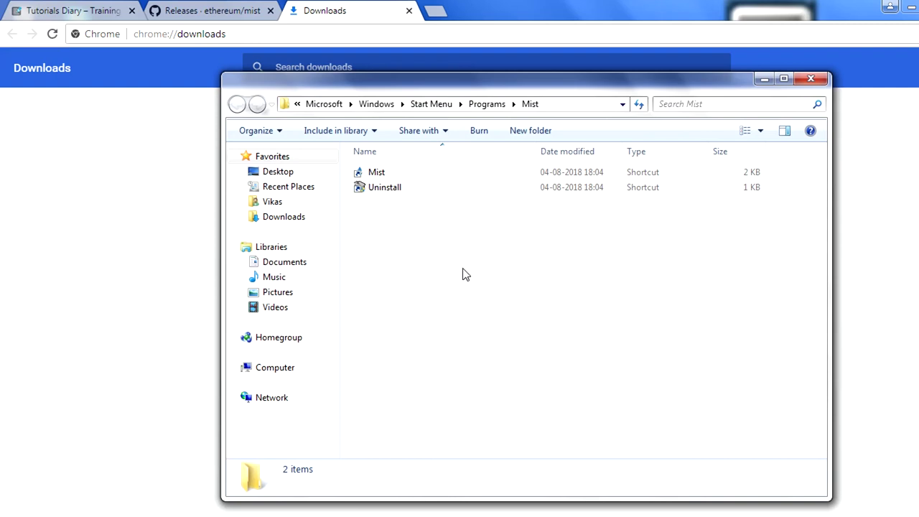
Close the Mist Start Menu folder and launch Mist from its desktop shortcut
{"action": "left_click", "coordinate": [810, 81]}
{"action": "key", "text": "super+d"}
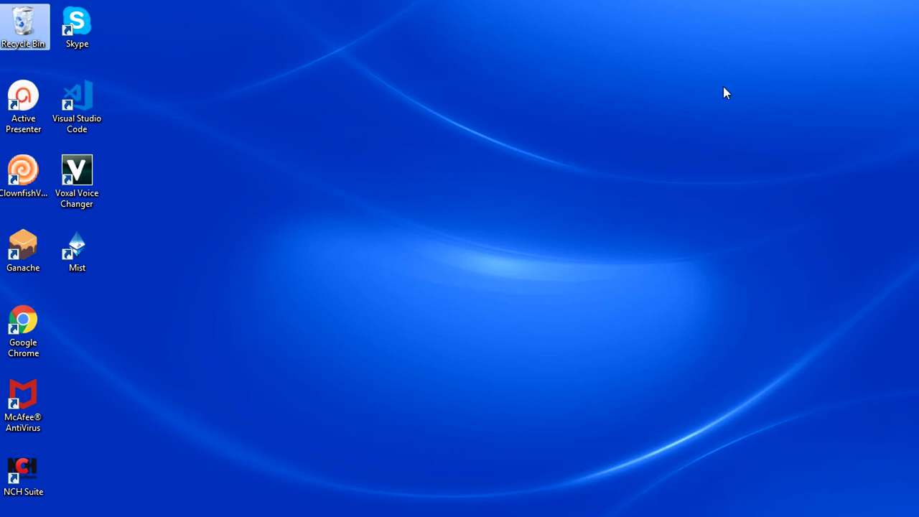
{"action": "double_click", "coordinate": [76, 248]}
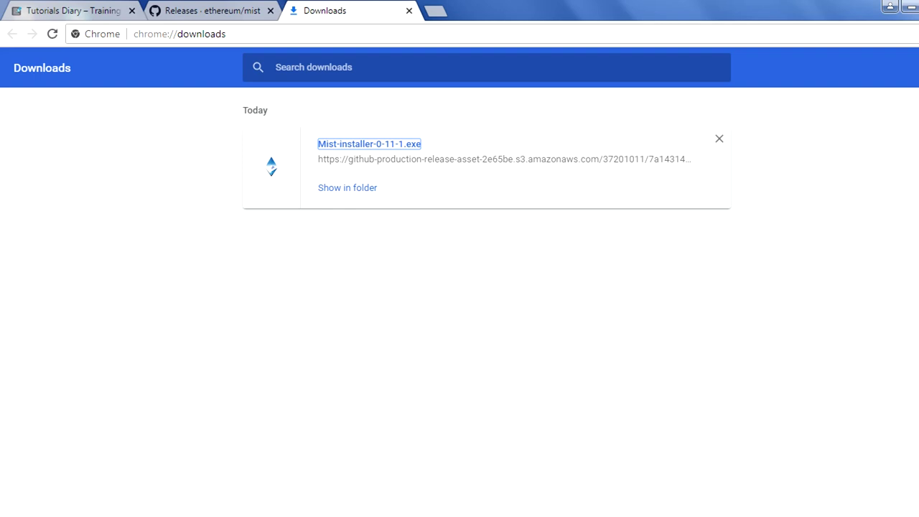
Return to the Releases · ethereum/mist tab, then minimize Chrome
{"action": "left_click", "coordinate": [233, 6]}
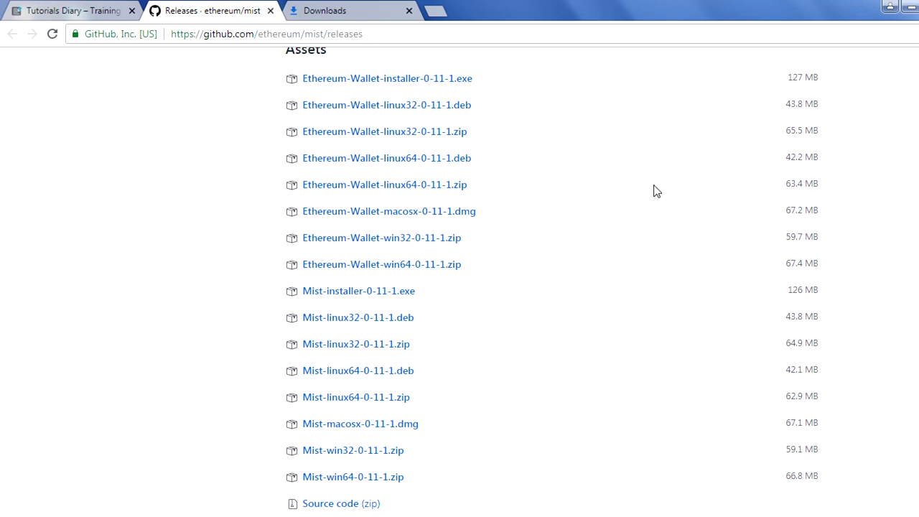
{"action": "left_click", "coordinate": [911, 13]}
Check Task Manager for running Mist.exe processes, then bring a Mist window forward from the taskbar
{"action": "right_click", "coordinate": [435, 516]}
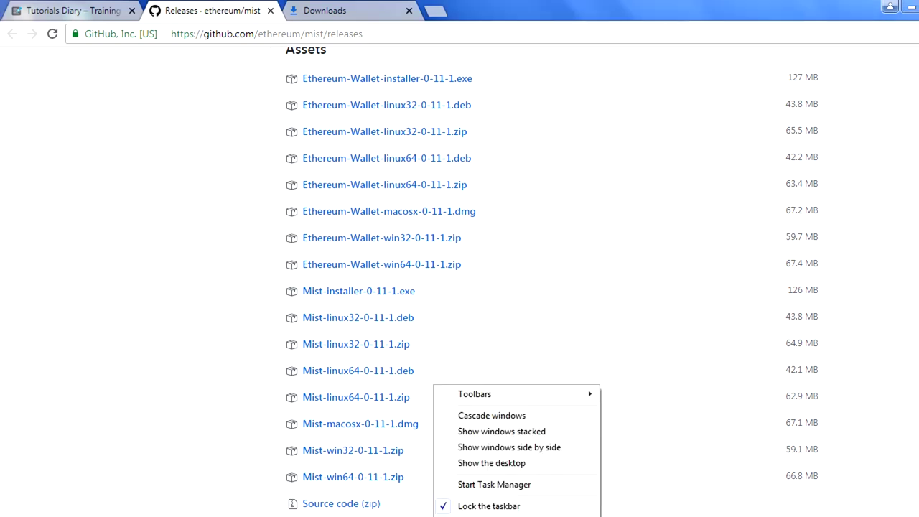
{"action": "left_click", "coordinate": [498, 483]}
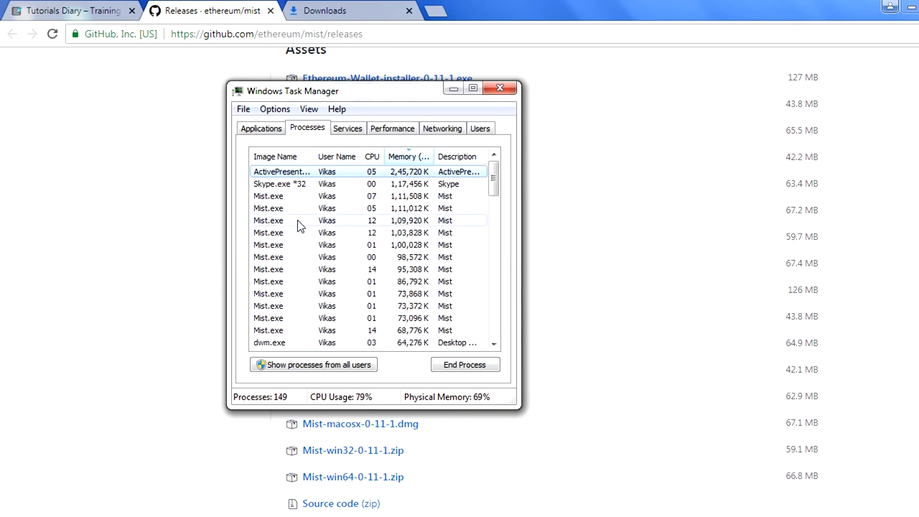
{"action": "left_click", "coordinate": [498, 89]}
{"action": "mouse_move", "coordinate": [355, 513]}
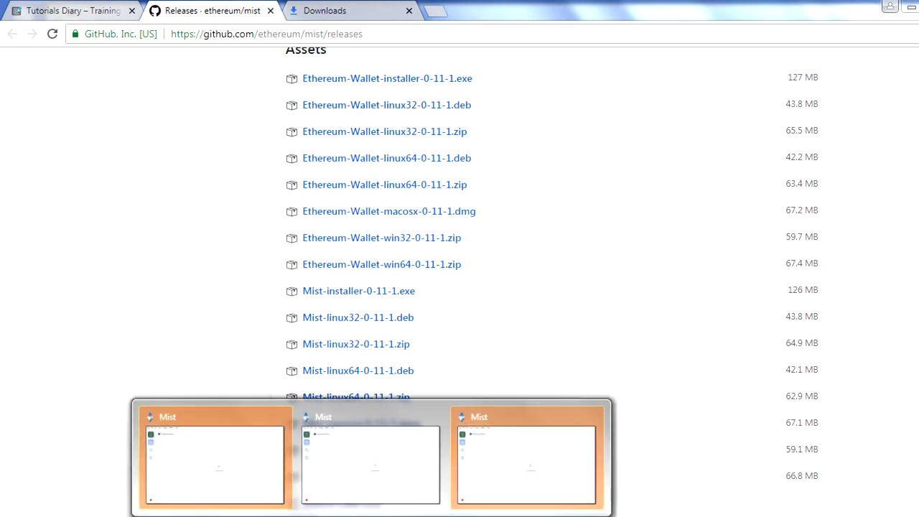
{"action": "left_click", "coordinate": [439, 419]}
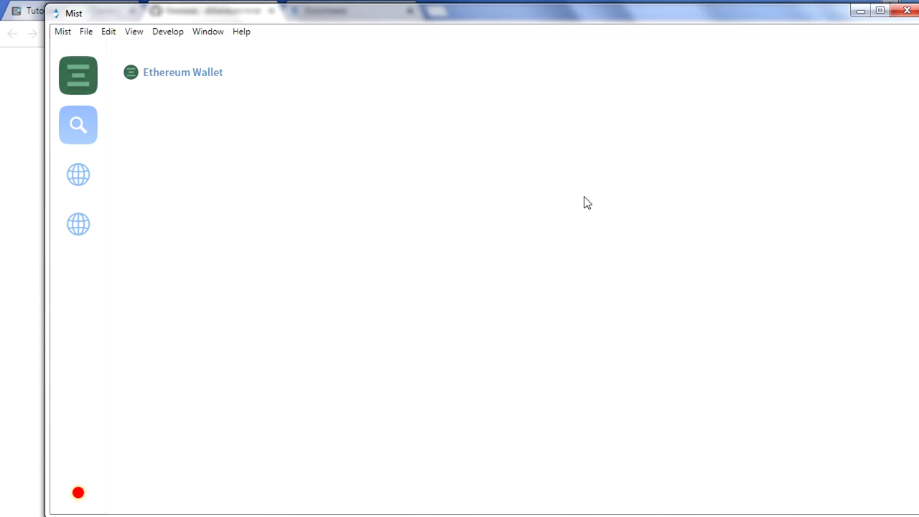
Close the duplicate Mist window
{"action": "left_click", "coordinate": [906, 10]}
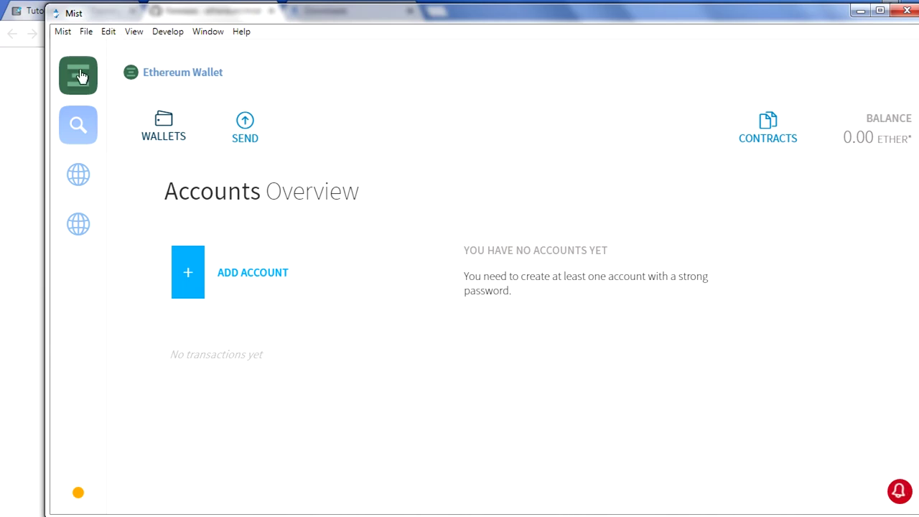
Start a new account via ADD ACCOUNT, then close the password window and identity-sharing prompt
{"action": "mouse_move", "coordinate": [78, 82]}
{"action": "left_click", "coordinate": [348, 80]}
{"action": "left_click", "coordinate": [269, 280]}
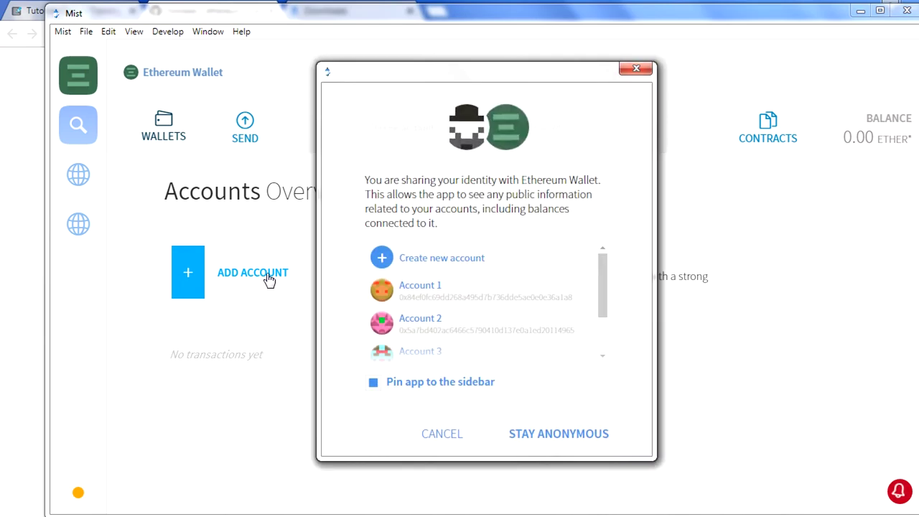
{"action": "left_click", "coordinate": [428, 264]}
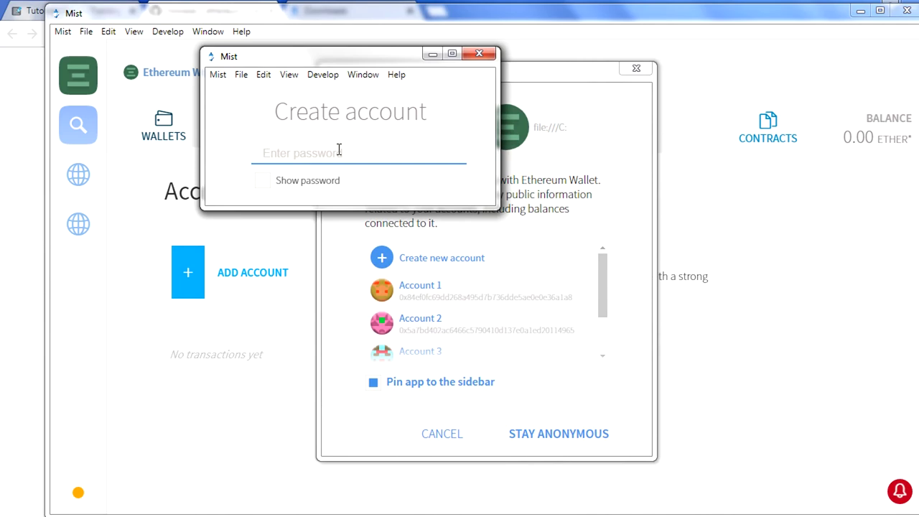
{"action": "left_click", "coordinate": [476, 50]}
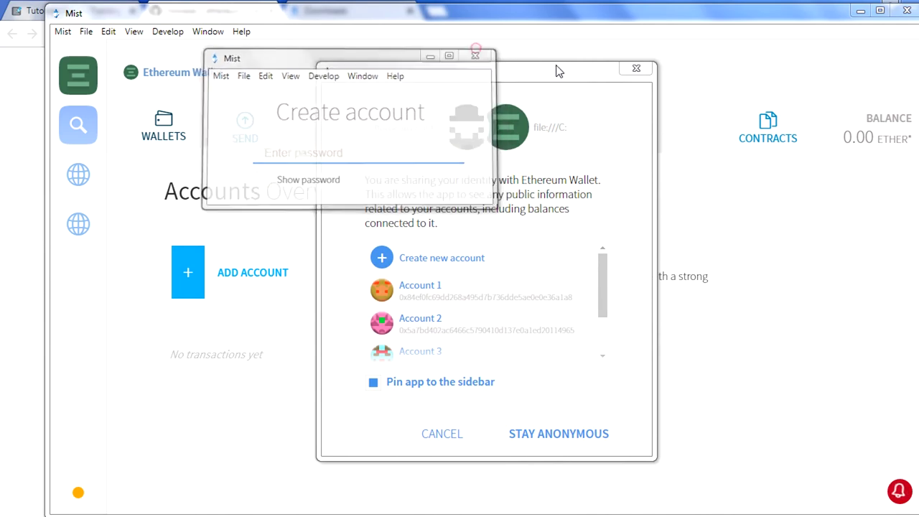
{"action": "left_click", "coordinate": [635, 69]}
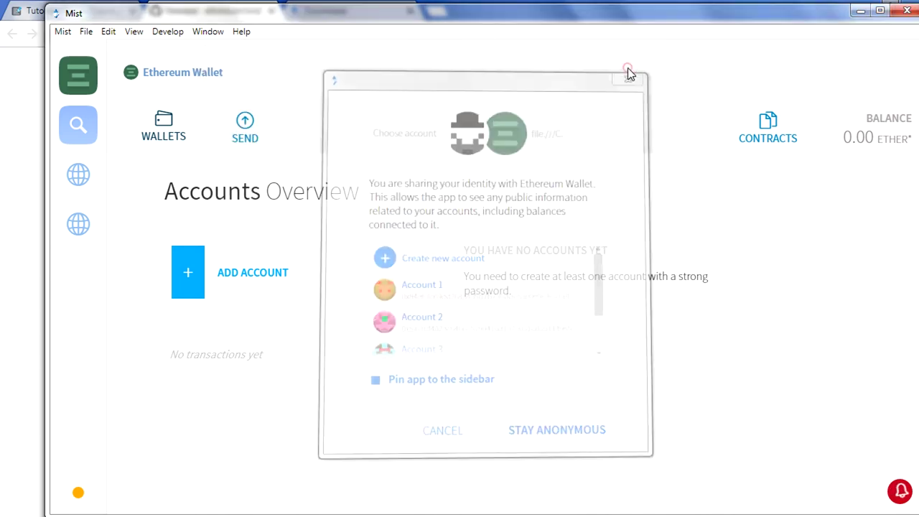
Review Ethereum Node, Network and Sync mode in the Develop menu, then enable Swarm
{"action": "left_click", "coordinate": [176, 35]}
{"action": "mouse_move", "coordinate": [287, 127]}
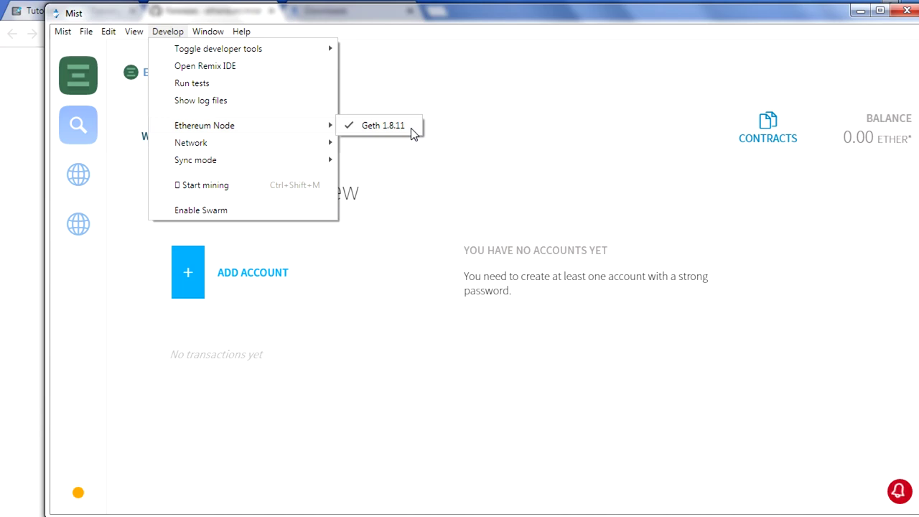
{"action": "mouse_move", "coordinate": [325, 144]}
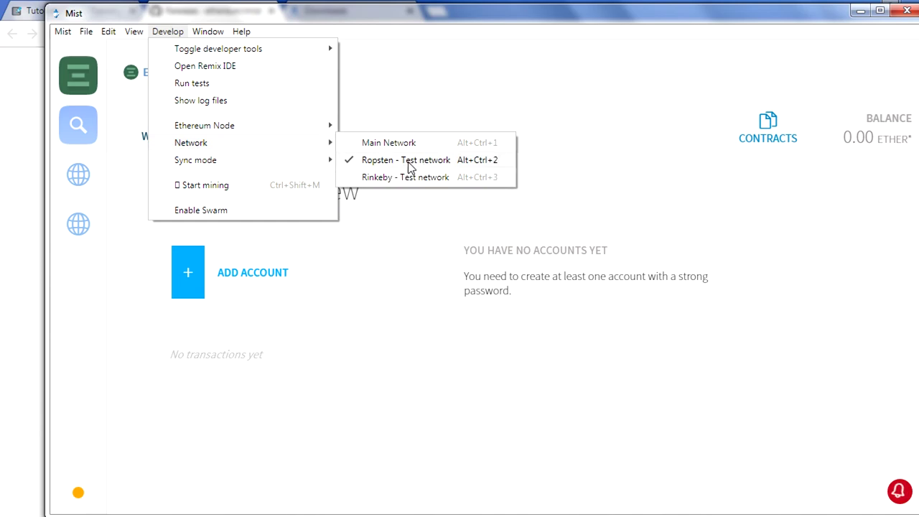
{"action": "mouse_move", "coordinate": [322, 166]}
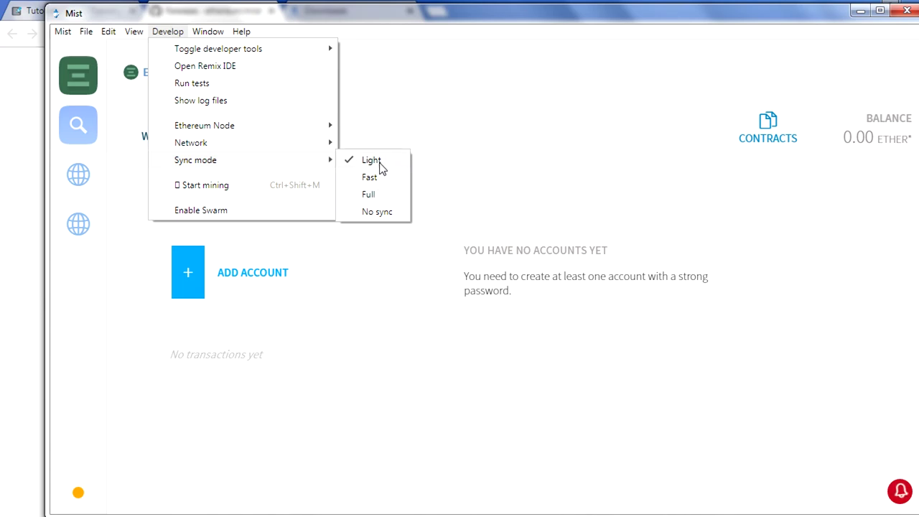
{"action": "left_click", "coordinate": [261, 214]}
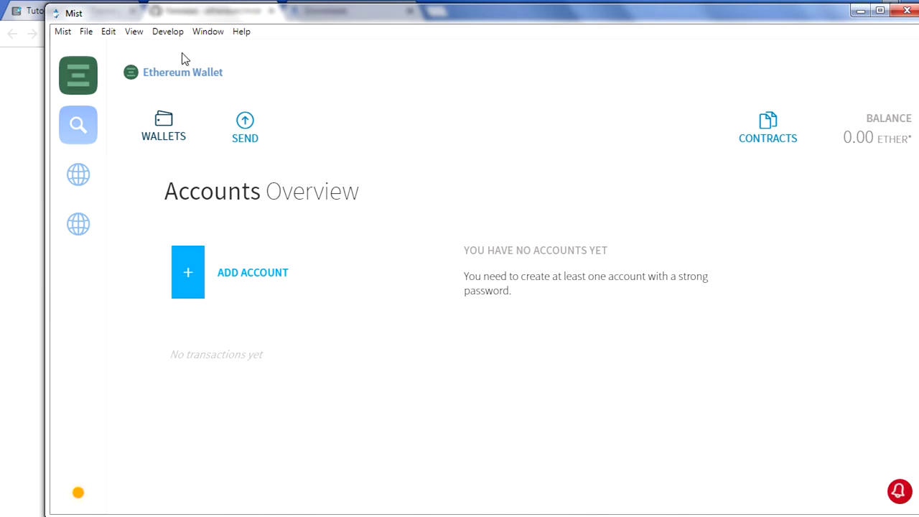
Uncheck Enable Swarm in the Develop menu, then reopen the menu and close it unchanged
{"action": "left_click", "coordinate": [165, 33]}
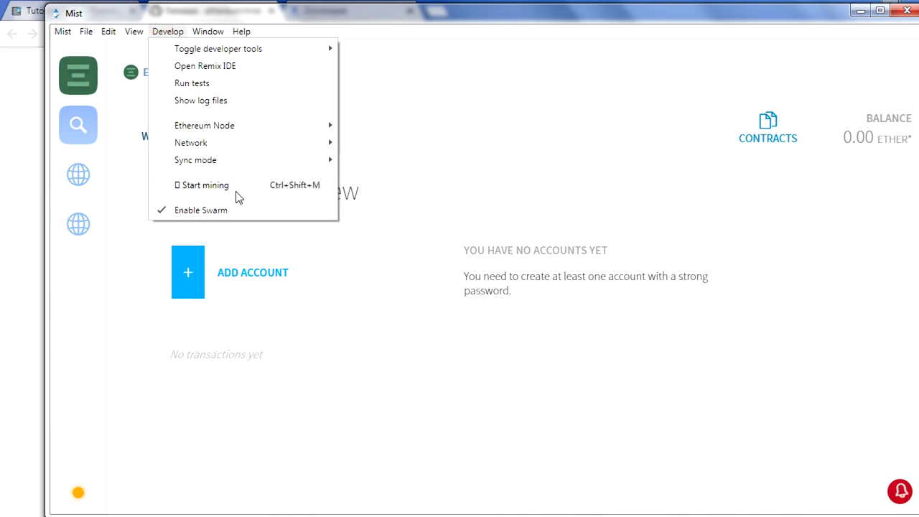
{"action": "left_click", "coordinate": [174, 209]}
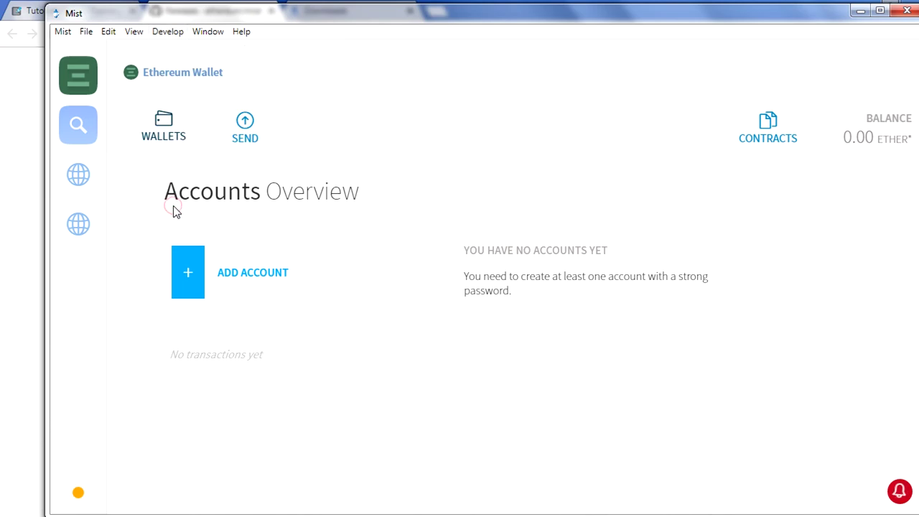
{"action": "left_click", "coordinate": [168, 33]}
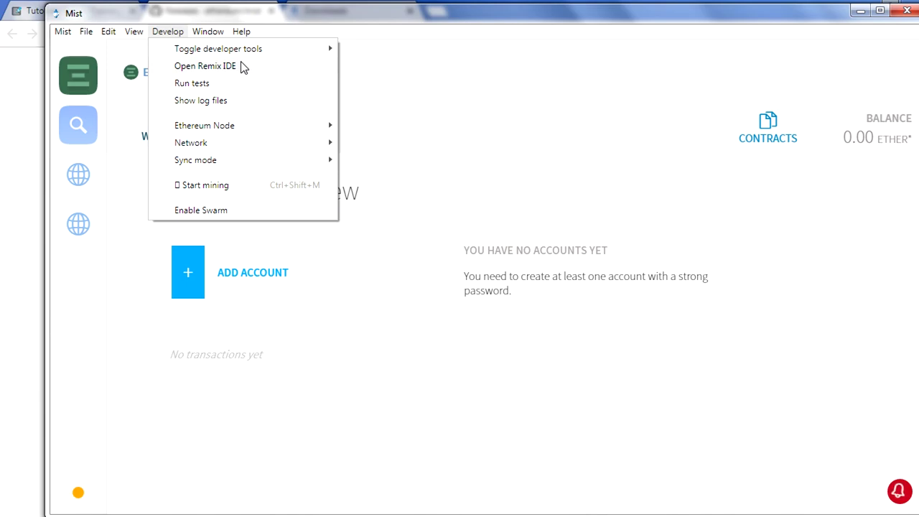
{"action": "left_click", "coordinate": [481, 97]}
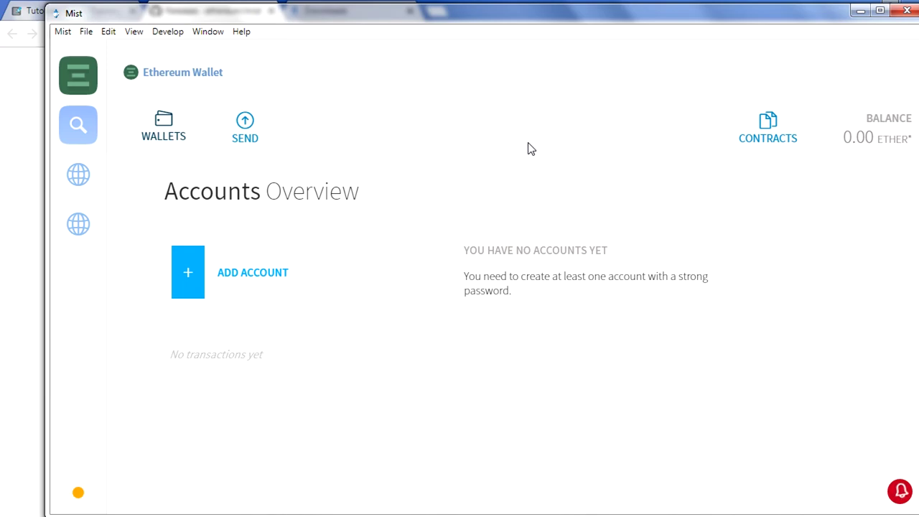
Switch the Ethereum Wallet to its CONTRACTS section to see the deploy and watch options
{"action": "left_click", "coordinate": [766, 134]}
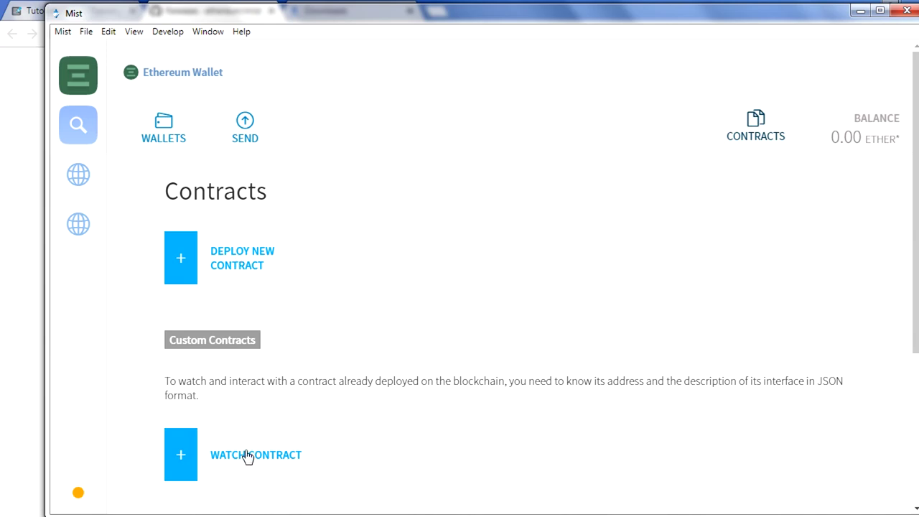
Start a new contract deployment and review the MyContract Solidity source and 0.006 ether fee section
{"action": "left_click", "coordinate": [253, 258]}
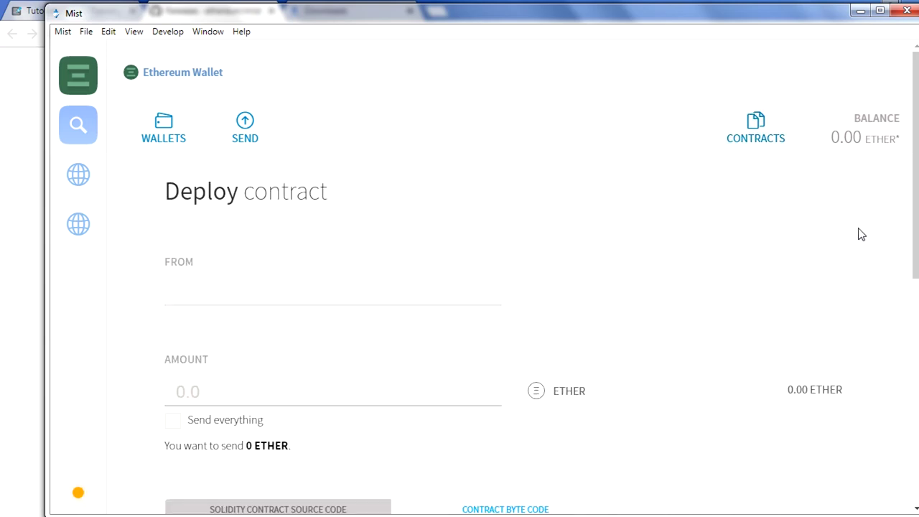
{"action": "left_click_drag", "start_coordinate": [918, 193], "coordinate": [896, 242]}
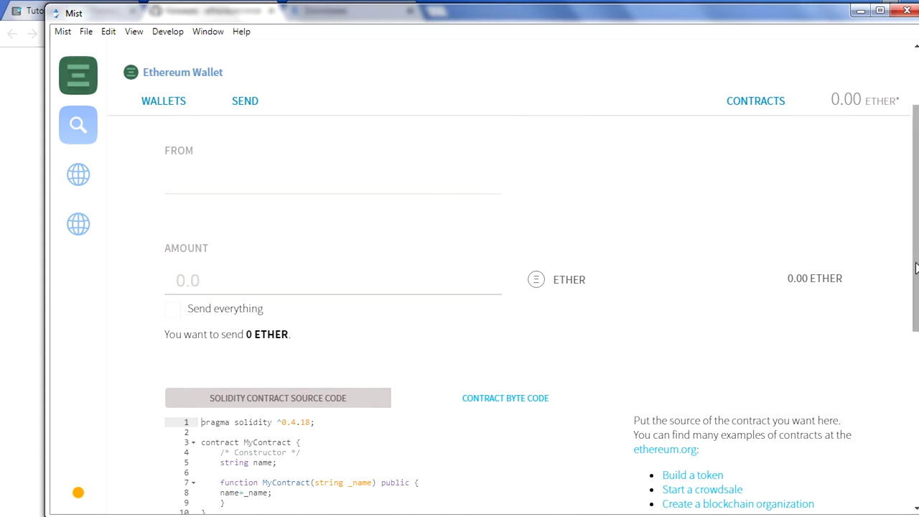
{"action": "left_click_drag", "start_coordinate": [916, 295], "coordinate": [912, 382]}
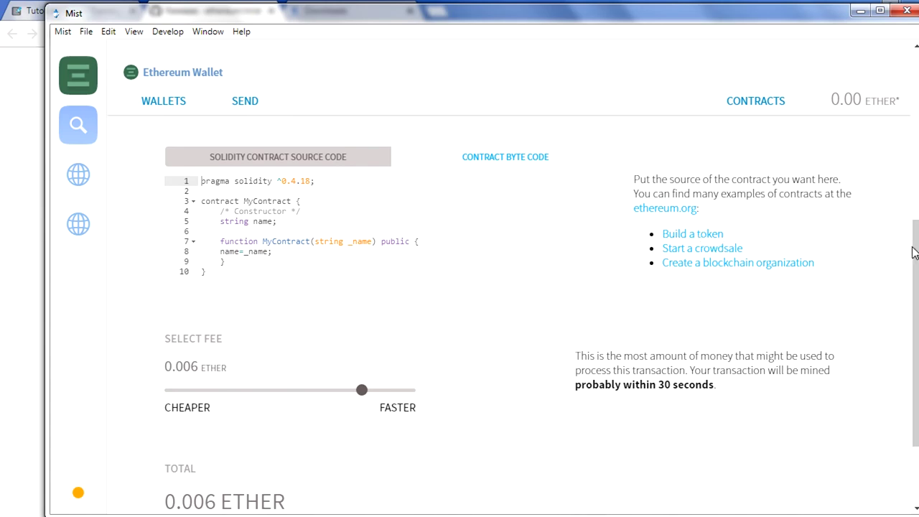
{"action": "scroll", "coordinate": [914, 252], "scroll_direction": "down", "scroll_amount": 3}
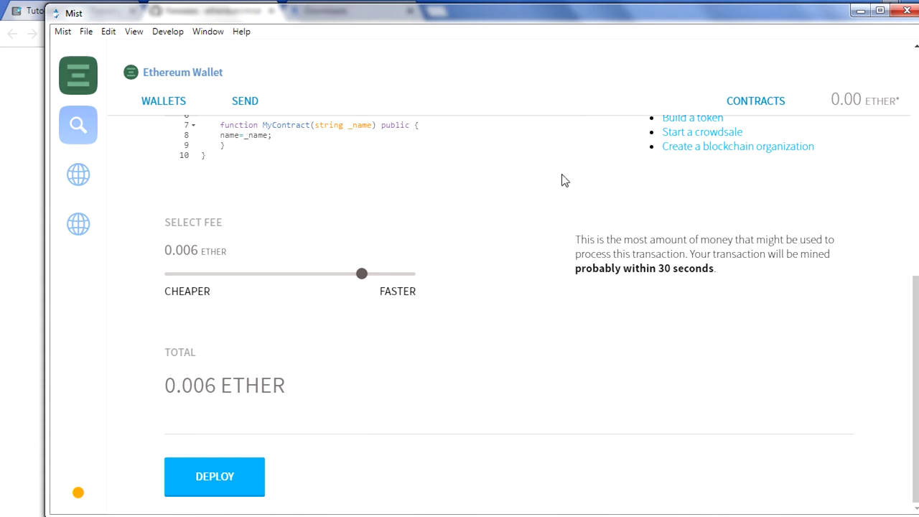
{"action": "scroll", "coordinate": [911, 372], "scroll_direction": "up", "scroll_amount": 10}
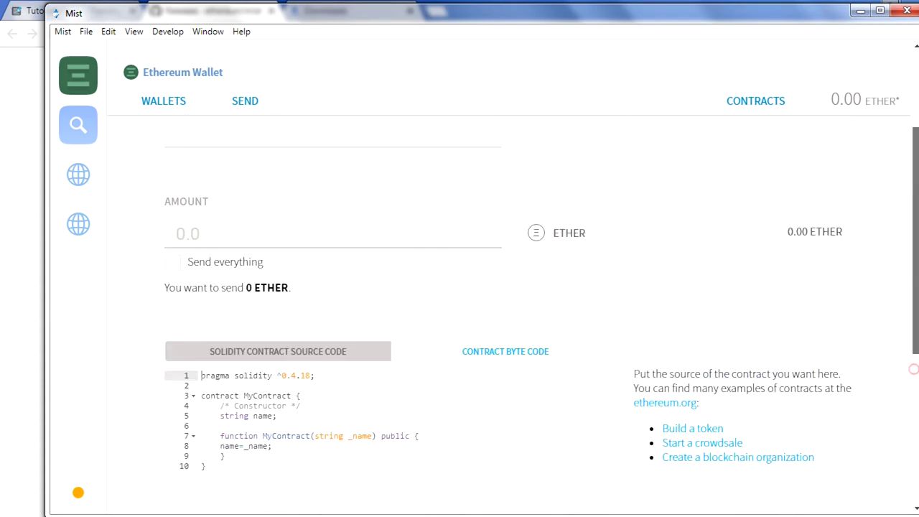
{"action": "scroll", "coordinate": [911, 370], "scroll_direction": "up", "scroll_amount": 2}
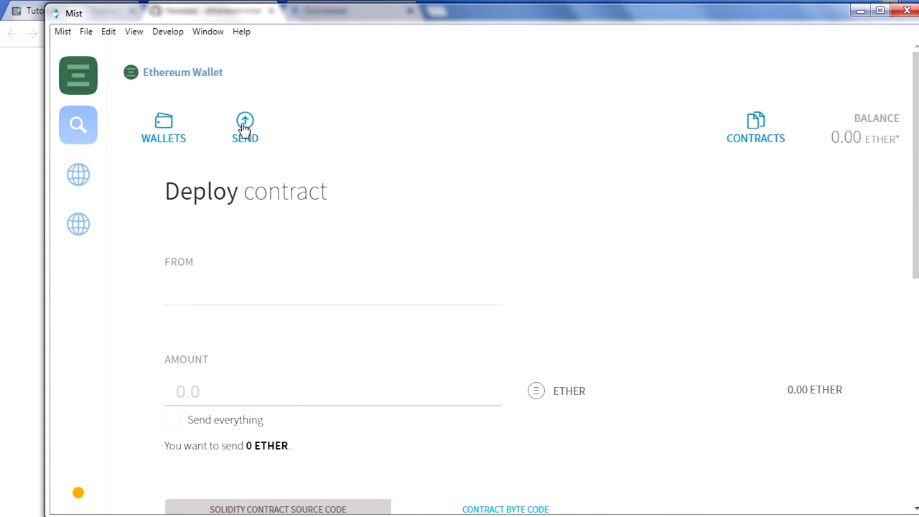
Submit an empty Watch contract form from the Contracts page, which fails to parse the JSON Interface
{"action": "left_click", "coordinate": [752, 148]}
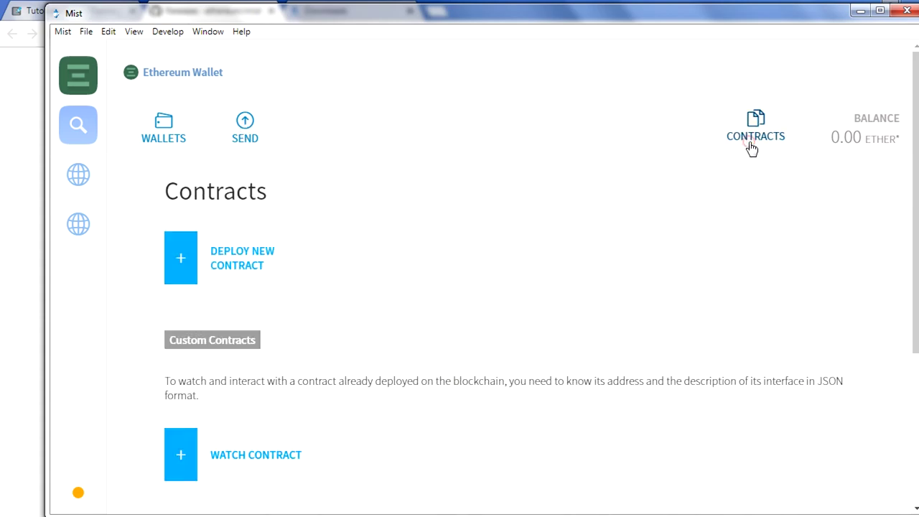
{"action": "left_click", "coordinate": [230, 460]}
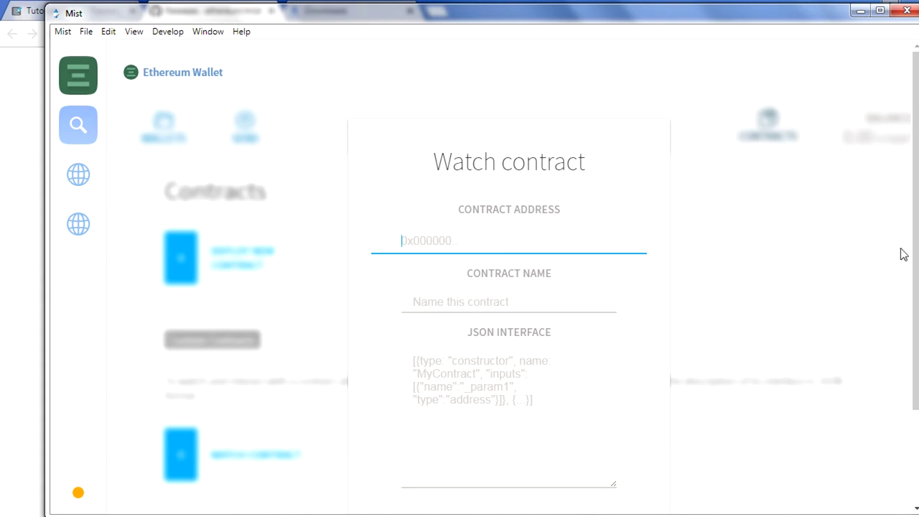
{"action": "left_click_drag", "start_coordinate": [914, 207], "coordinate": [917, 337]}
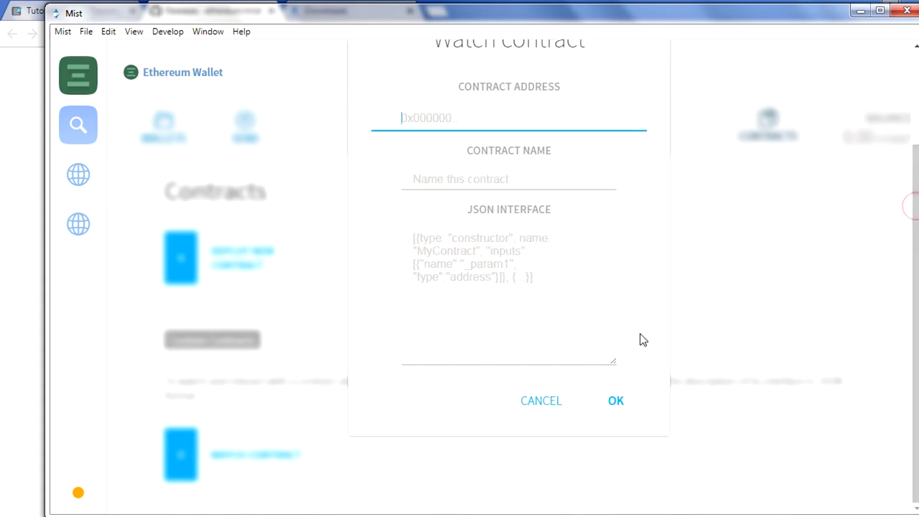
{"action": "left_click", "coordinate": [616, 402]}
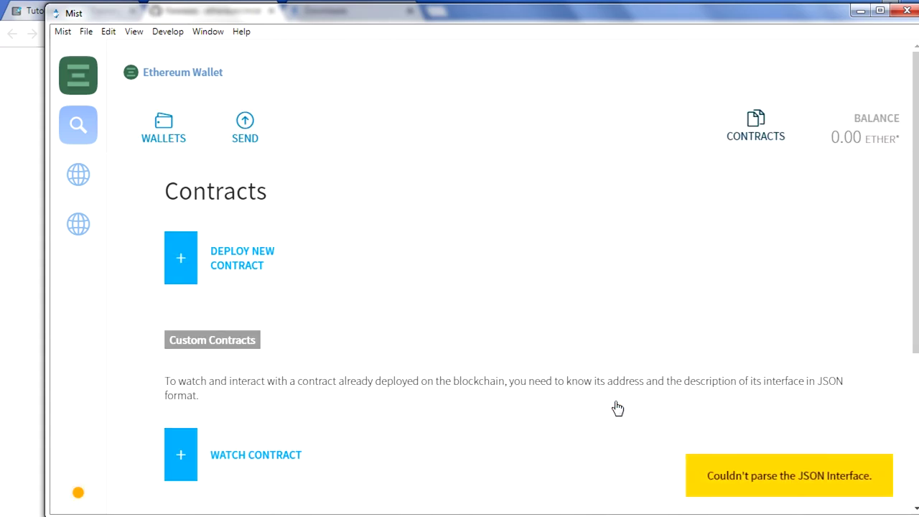